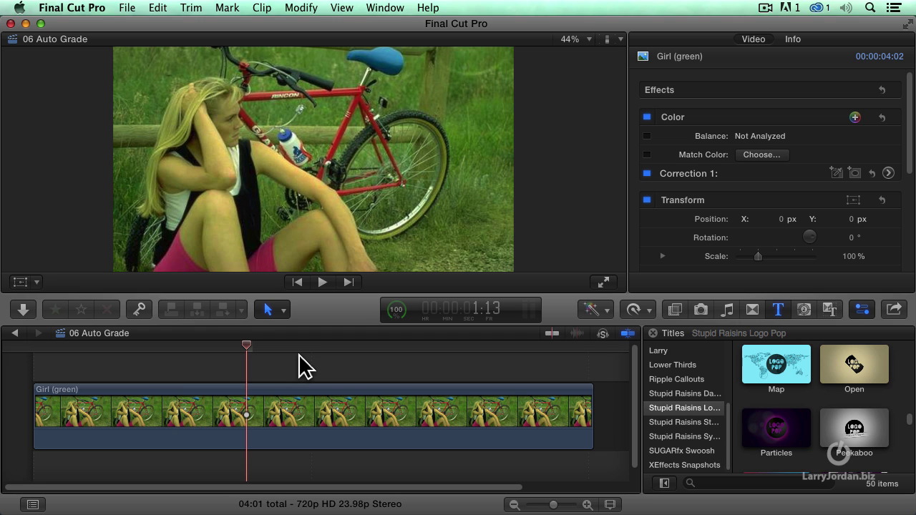
# Drag Hawaiki AutoGrade One from the Hawaiki AutoGrade effects category onto the Girl (green) clip
pyautogui.click(673, 311)
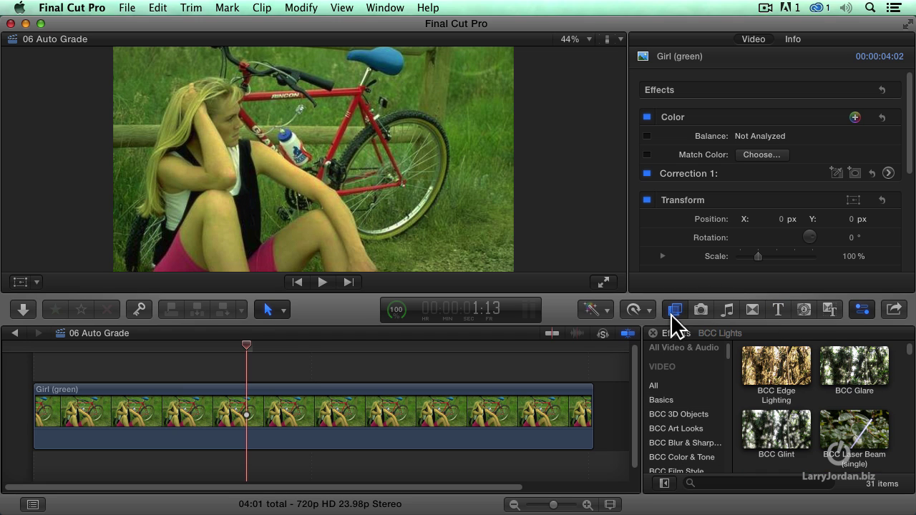
pyautogui.scroll(-10, 687, 399)
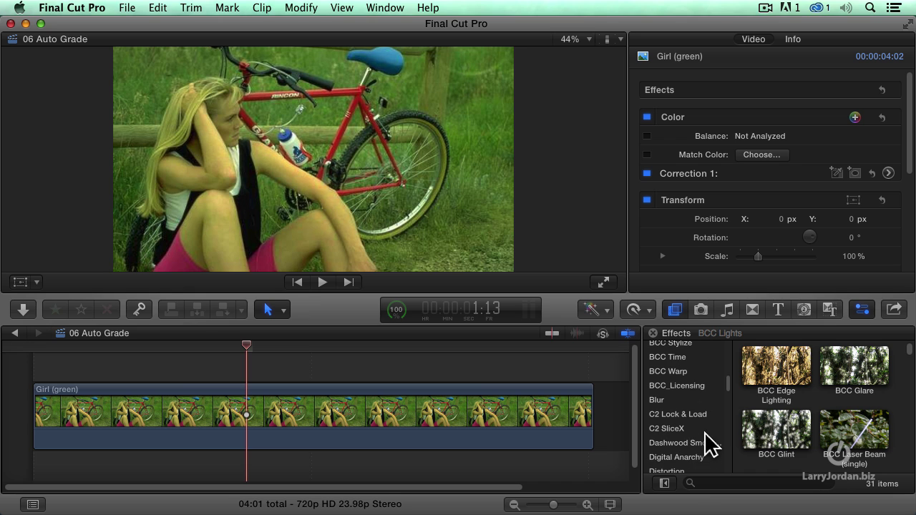
pyautogui.scroll(-5, 693, 451)
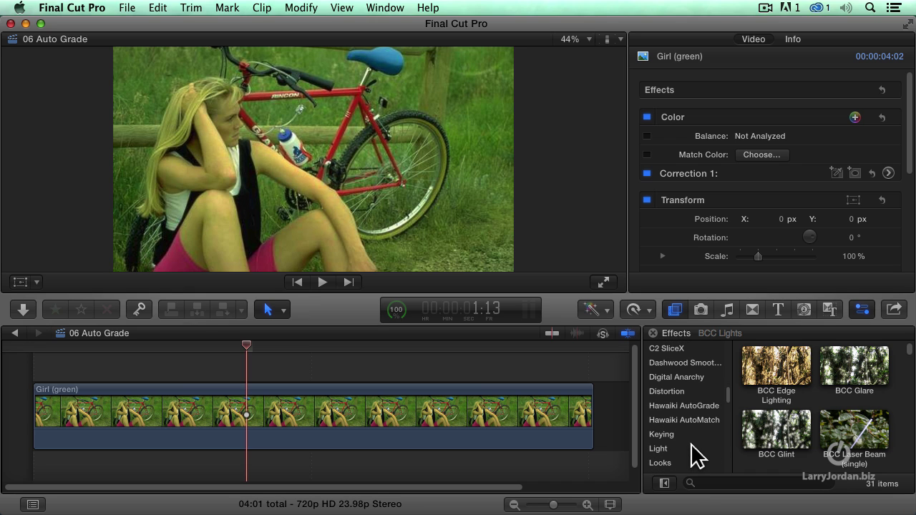
pyautogui.click(673, 405)
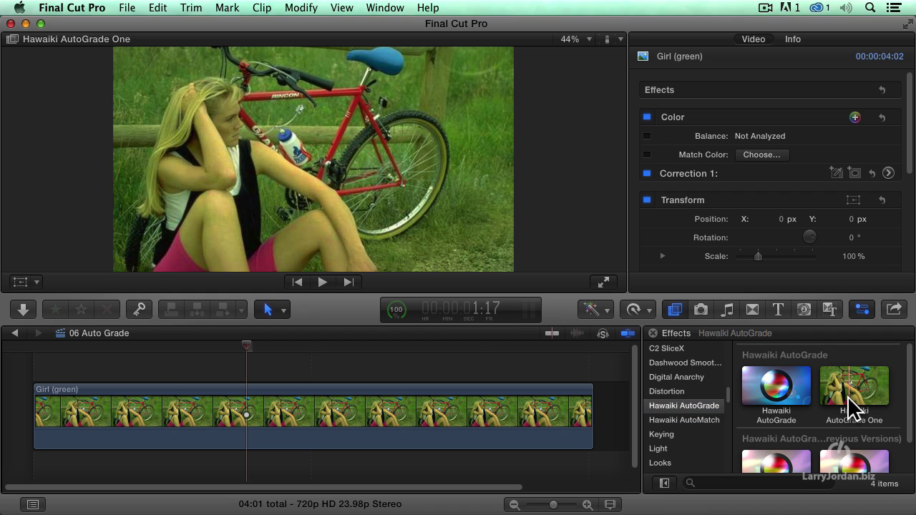
pyautogui.moveTo(848, 398); pyautogui.dragTo(367, 408)
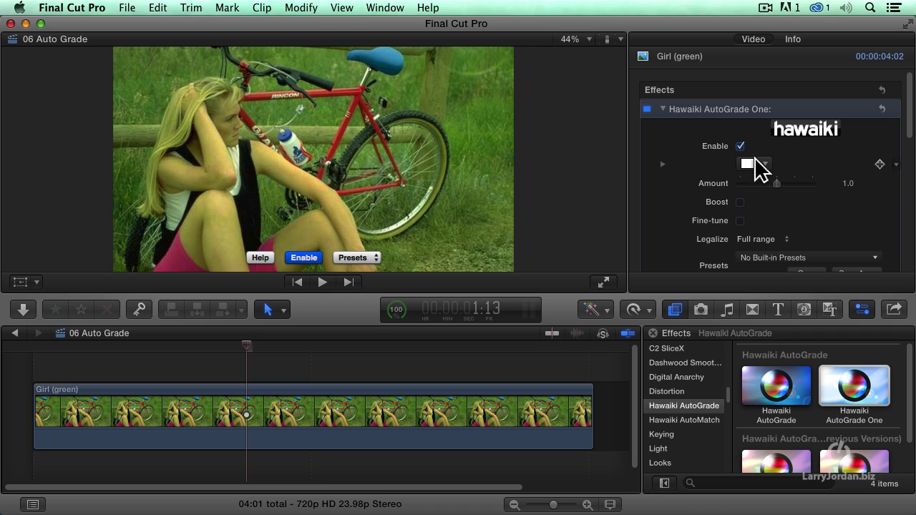
# Sample the green grass as AutoGrade One's reference colour, disabling the effect meanwhile, then re-enable it
pyautogui.click(740, 146)
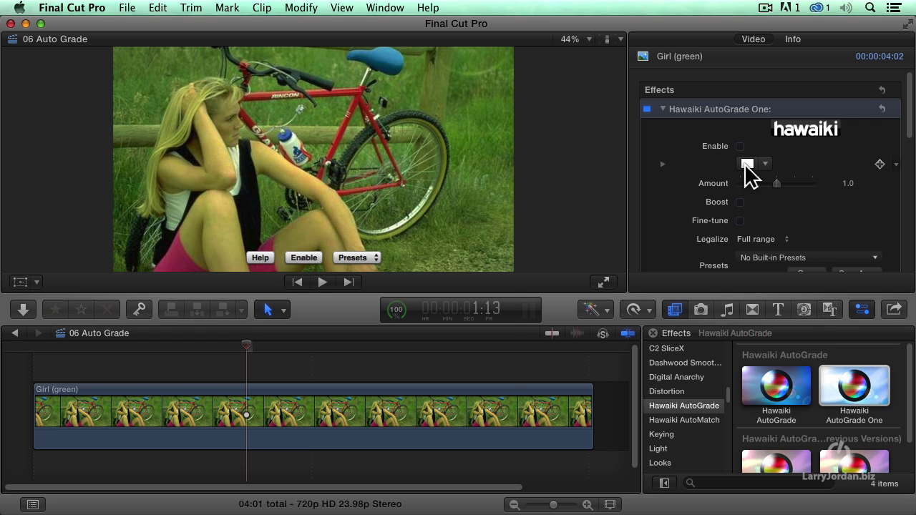
pyautogui.click(748, 164)
pyautogui.moveTo(502, 147); pyautogui.dragTo(596, 113)
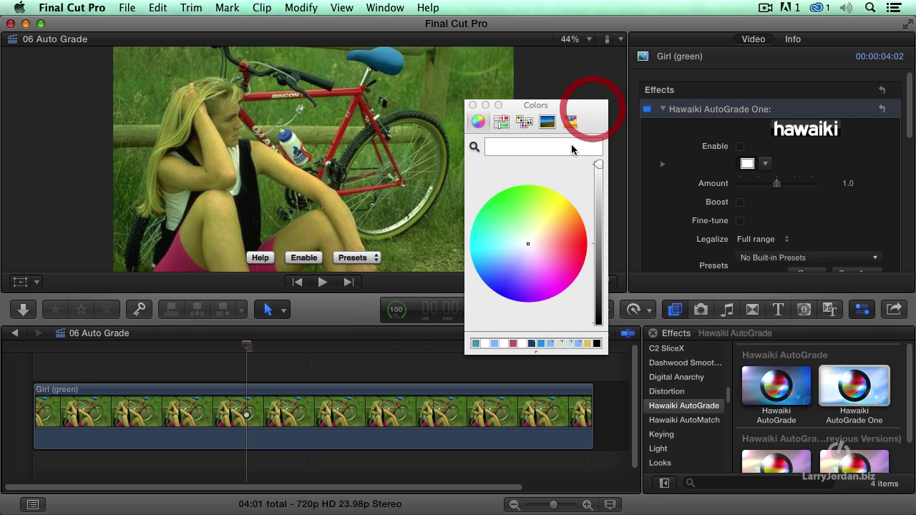
pyautogui.click(474, 147)
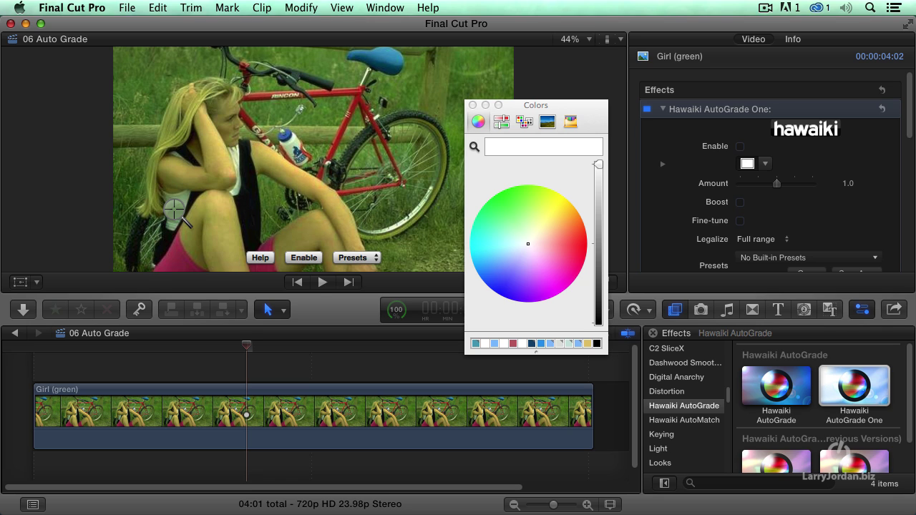
pyautogui.click(175, 209)
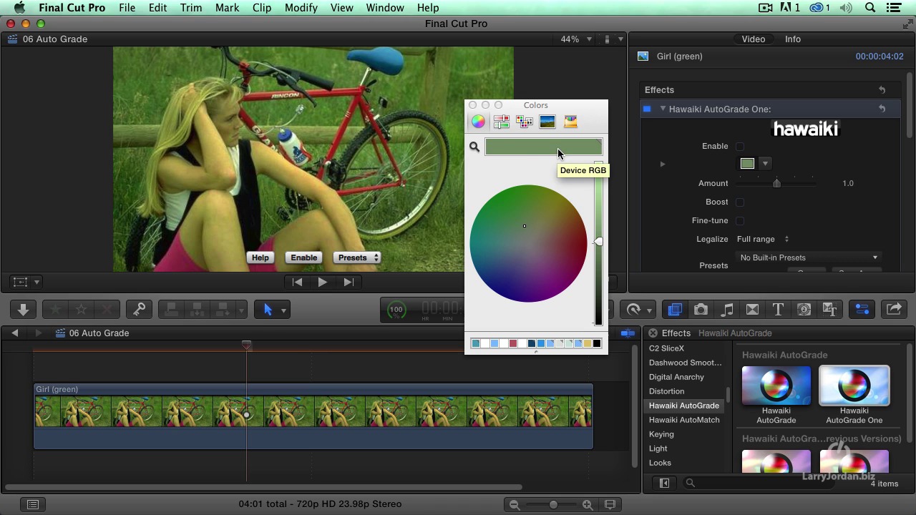
pyautogui.click(472, 105)
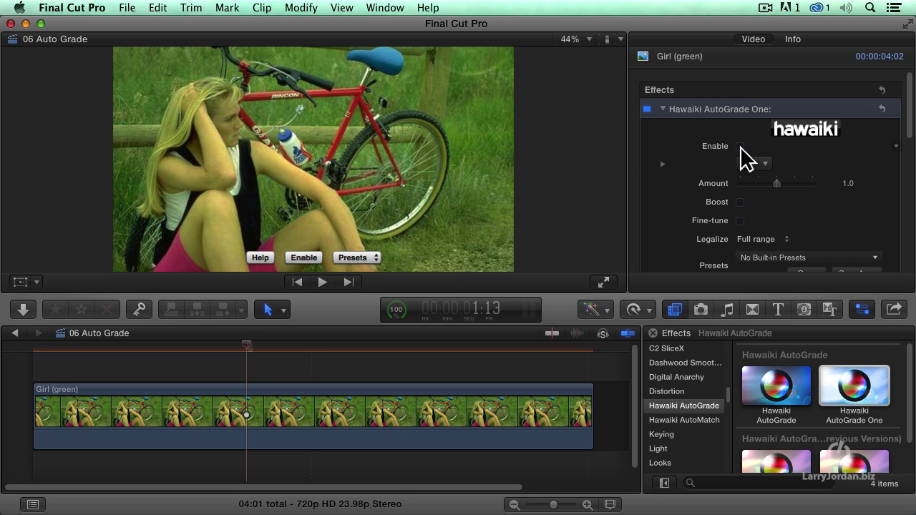
pyautogui.click(740, 147)
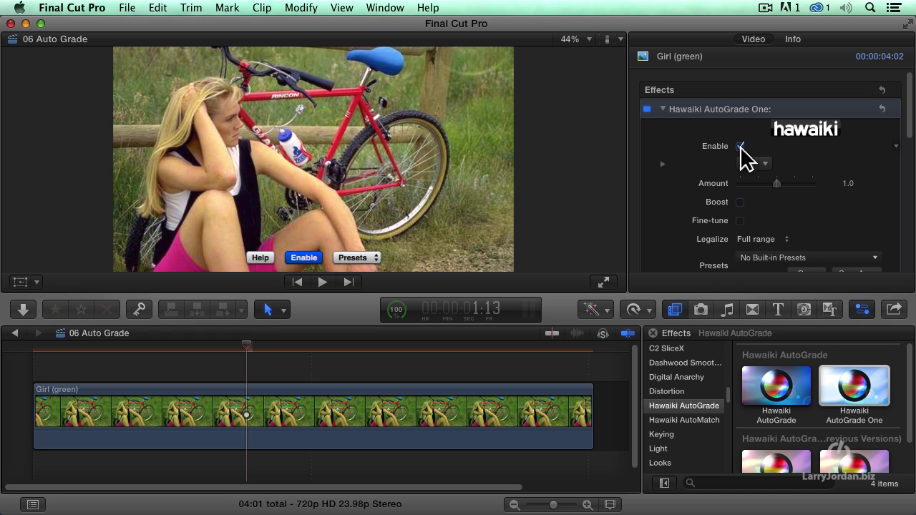
# Try Amount at 0.79 and Boost, then return to Amount 1.0 with Boost off
pyautogui.moveTo(776, 184)
pyautogui.mouseDown()
pyautogui.moveTo(757, 184)
pyautogui.moveTo(798, 184)
pyautogui.moveTo(757, 184)
pyautogui.moveTo(773, 184)
pyautogui.mouseUp()
pyautogui.click(845, 183)
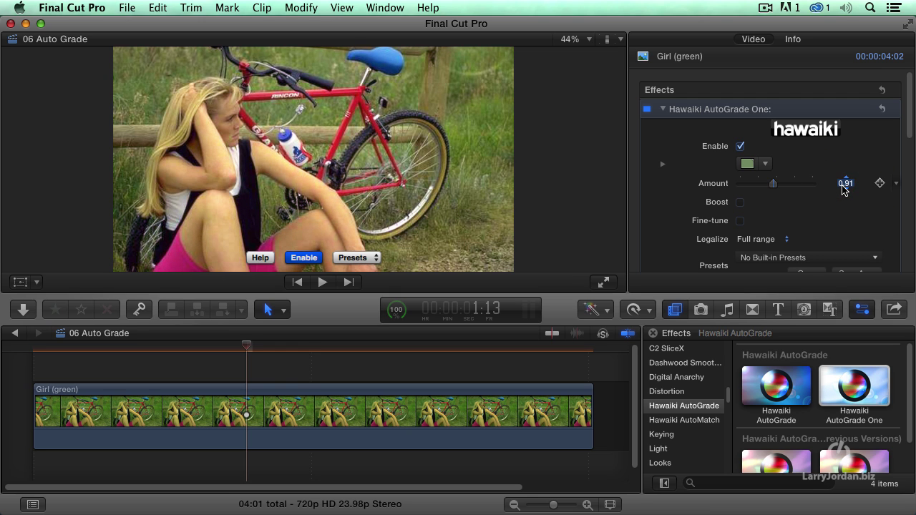
pyautogui.write('1')
pyautogui.press('Return')
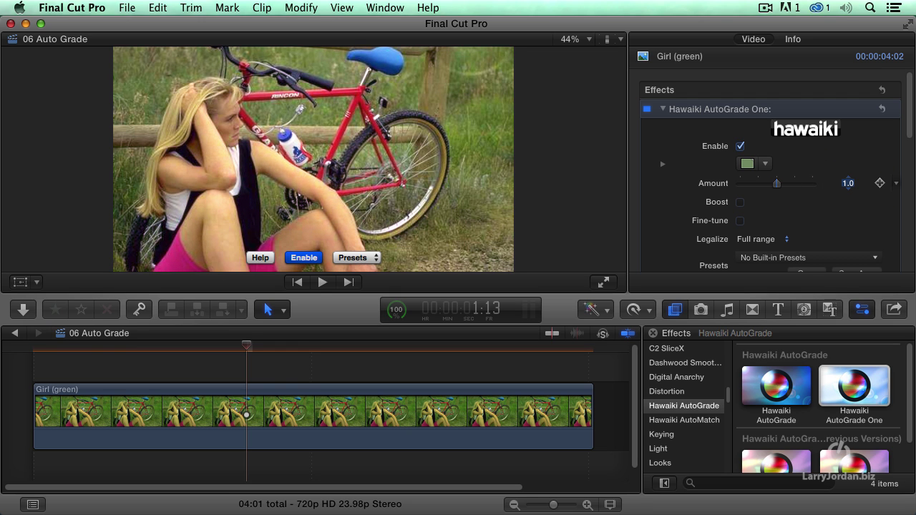
pyautogui.click(740, 202)
pyautogui.click(740, 202)
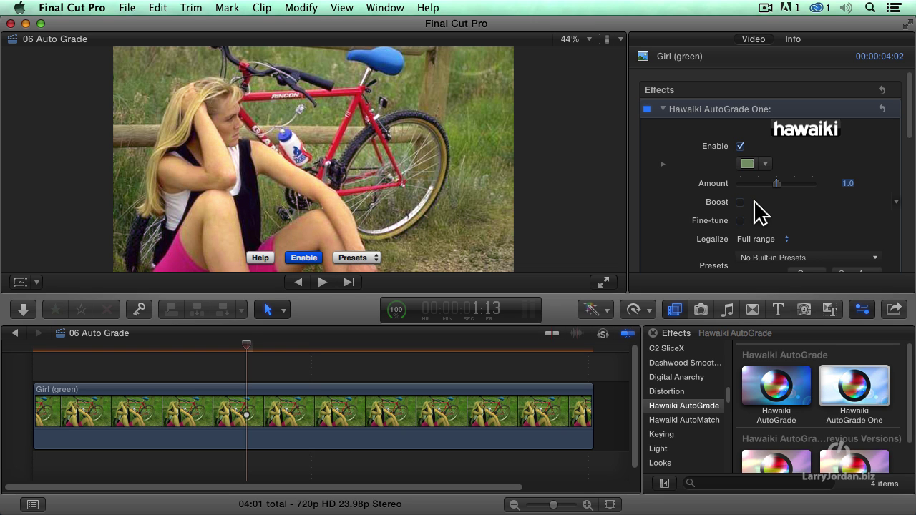
# Show the Luma waveform scope and toggle the correction off and on to compare
pyautogui.press('super+7')
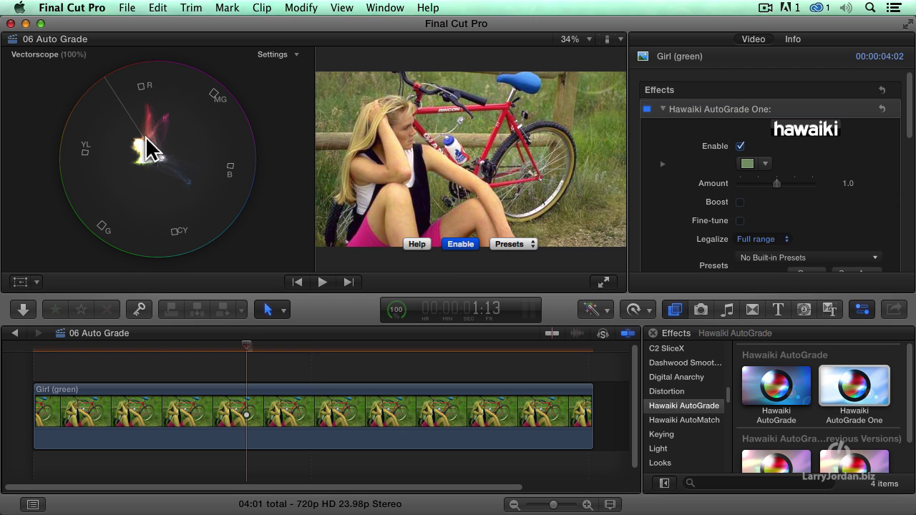
pyautogui.press('ctrl+super+w')
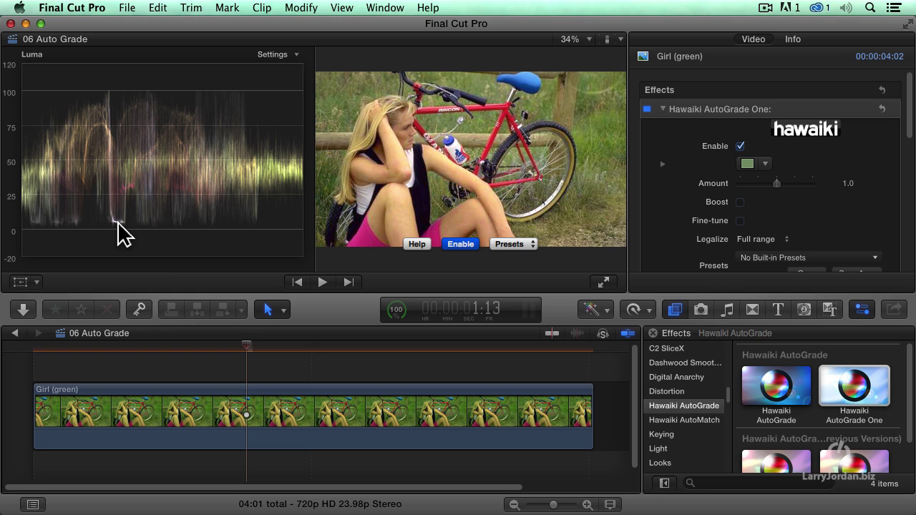
pyautogui.click(740, 146)
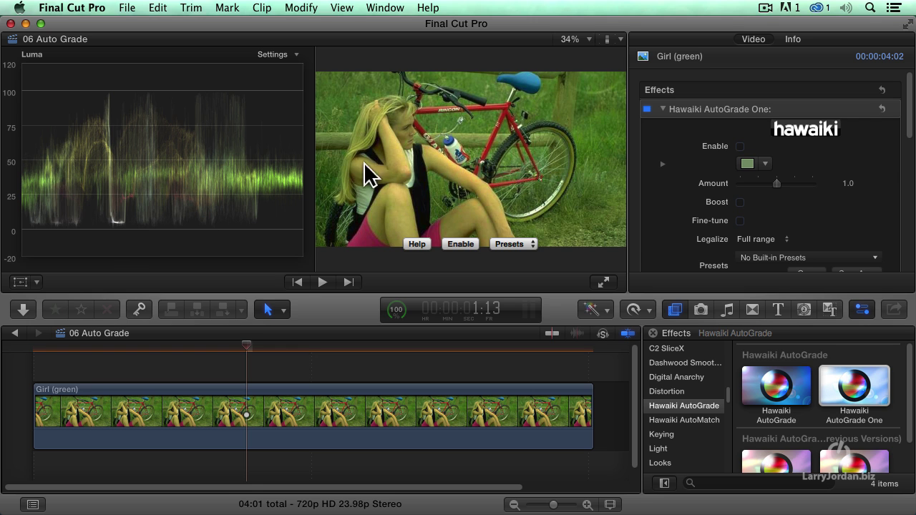
pyautogui.click(740, 146)
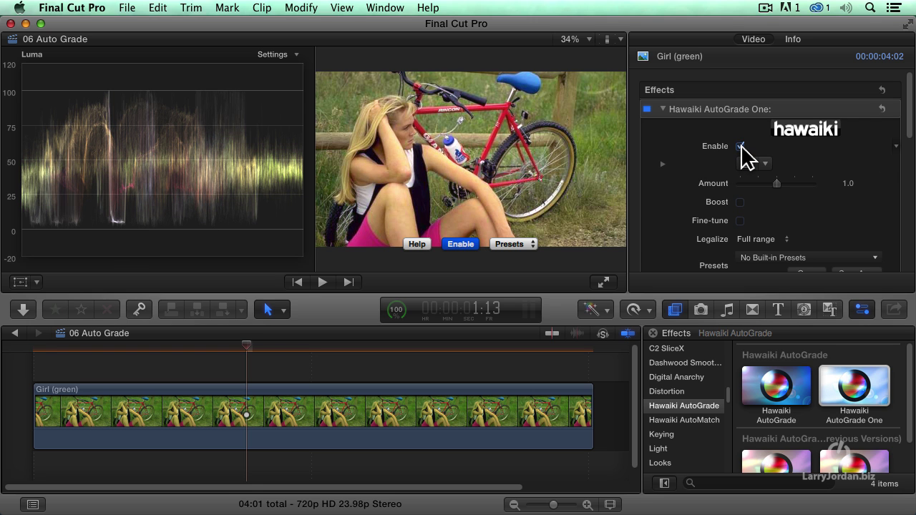
pyautogui.click(740, 146)
pyautogui.click(740, 146)
# Switch AutoGrade One's Legalize option to Legal range, then glance at the viewer's presets without choosing one
pyautogui.scroll(-2, 652, 215)
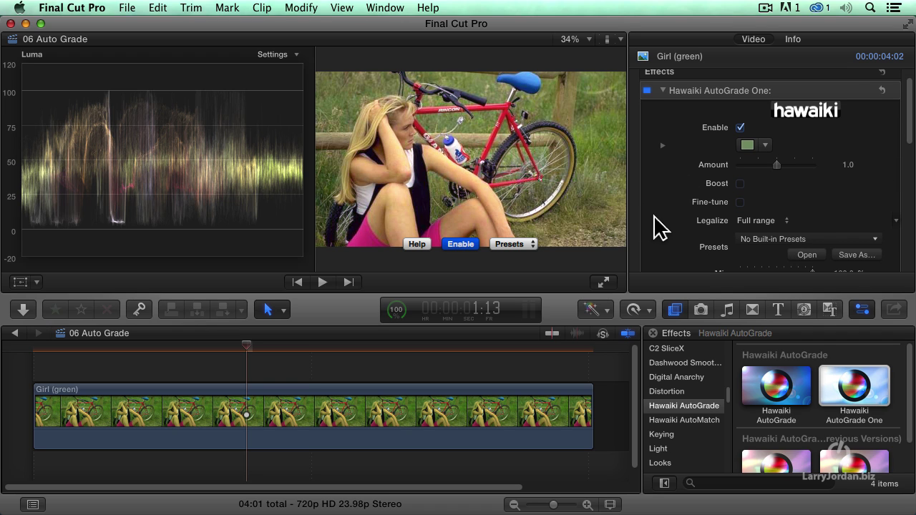
pyautogui.scroll(-3, 653, 214)
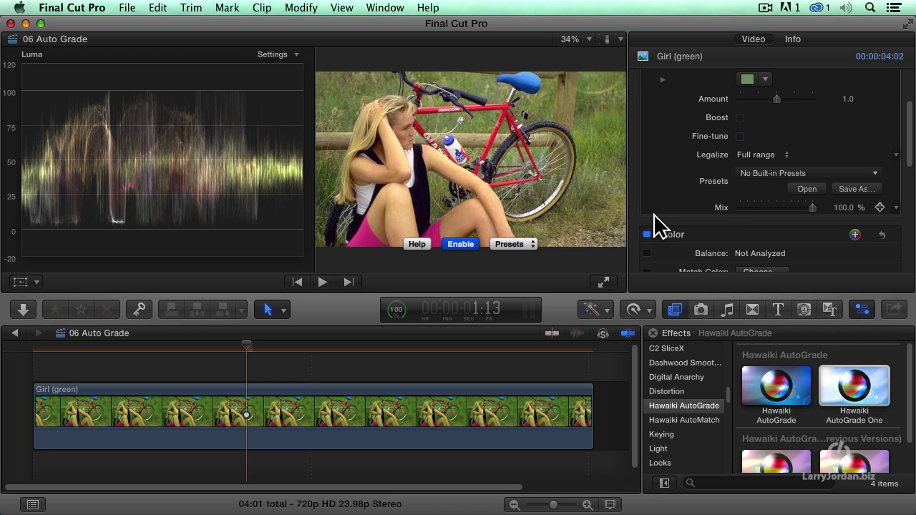
pyautogui.click(749, 154)
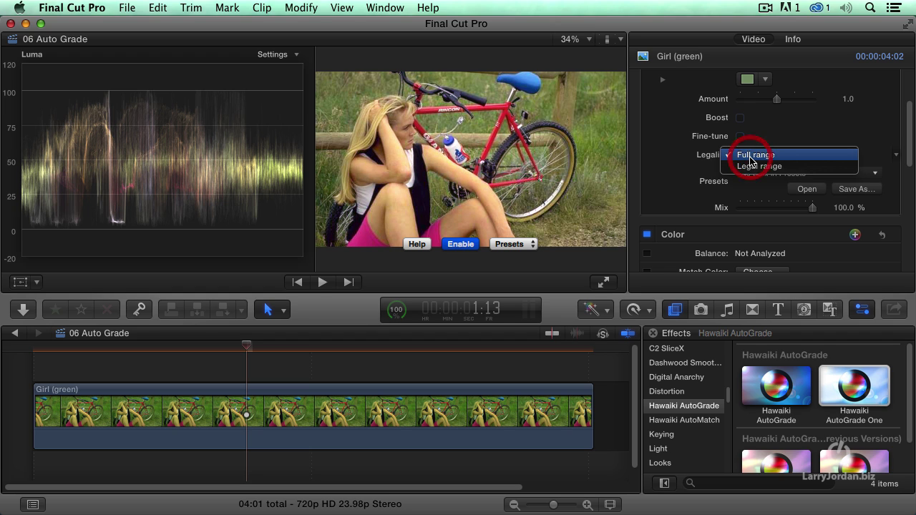
pyautogui.click(794, 172)
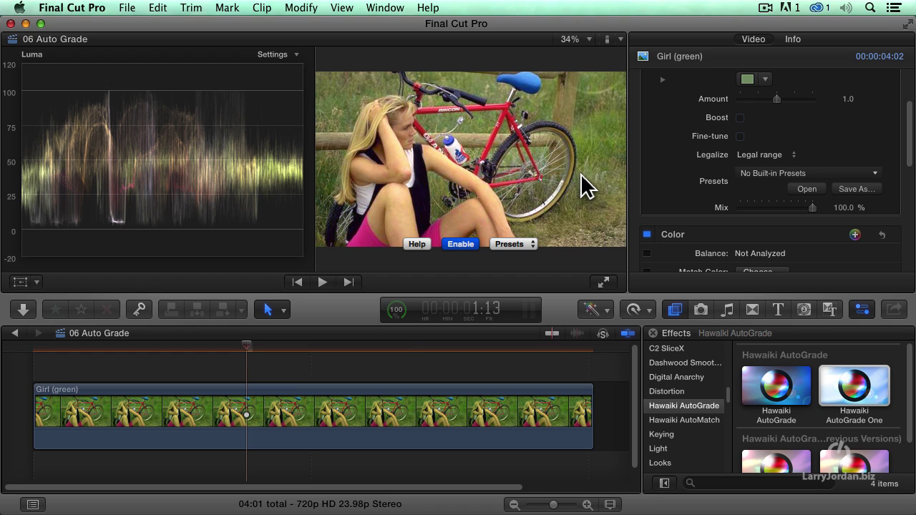
pyautogui.click(510, 244)
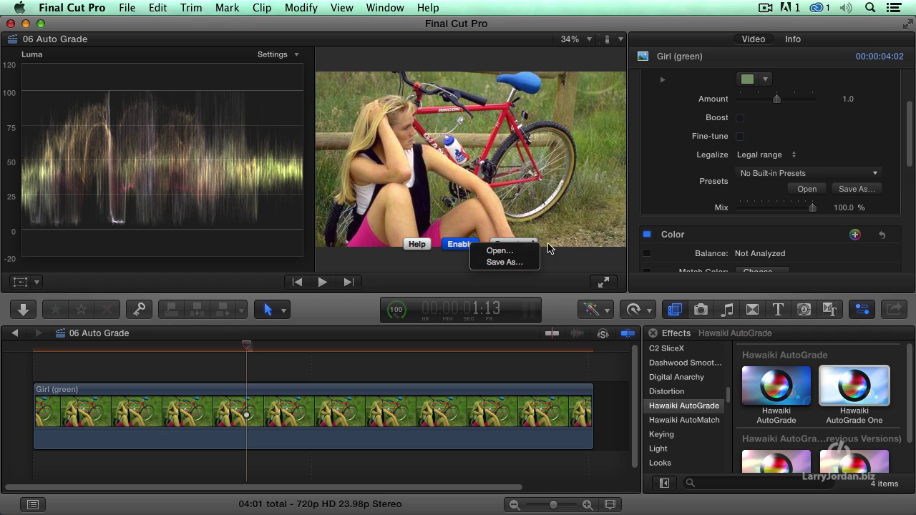
pyautogui.click(572, 251)
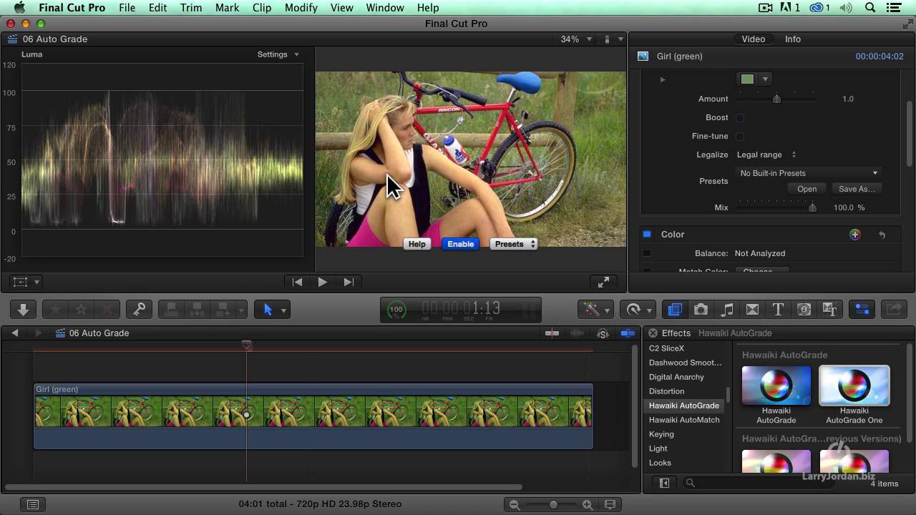
# Enable Fine-tune and darken AutoGrade One's Shadows slightly to -4.0
pyautogui.click(740, 136)
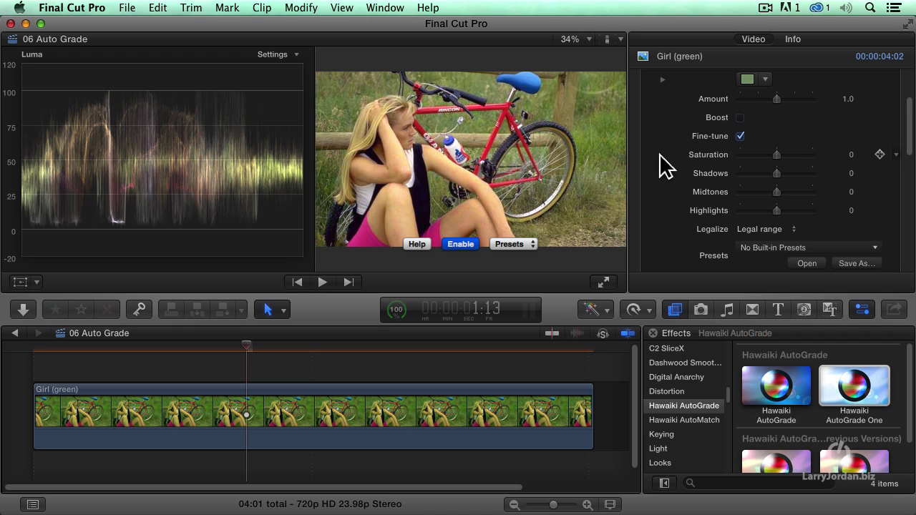
pyautogui.scroll(-2, 664, 154)
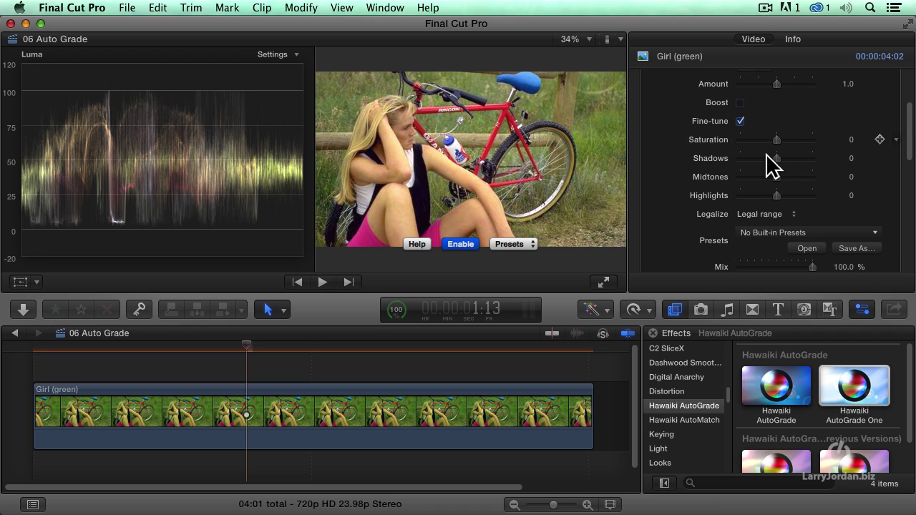
pyautogui.moveTo(772, 157); pyautogui.dragTo(774, 175)
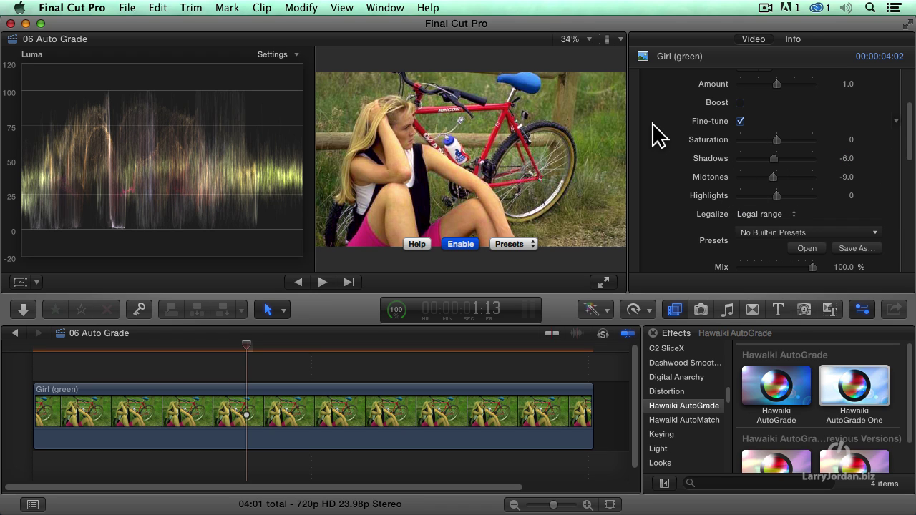
pyautogui.scroll(3, 658, 136)
pyautogui.click(740, 146)
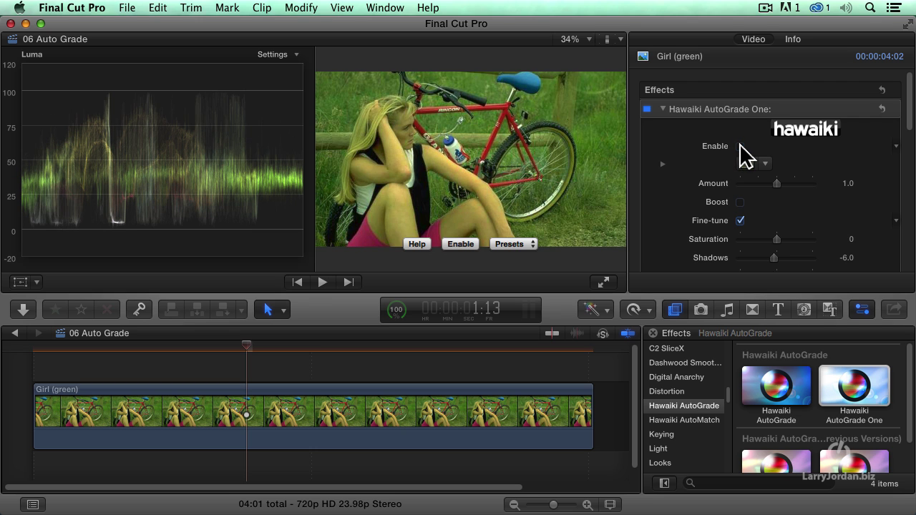
pyautogui.click(741, 147)
pyautogui.click(740, 147)
pyautogui.click(740, 147)
pyautogui.click(741, 147)
pyautogui.click(741, 147)
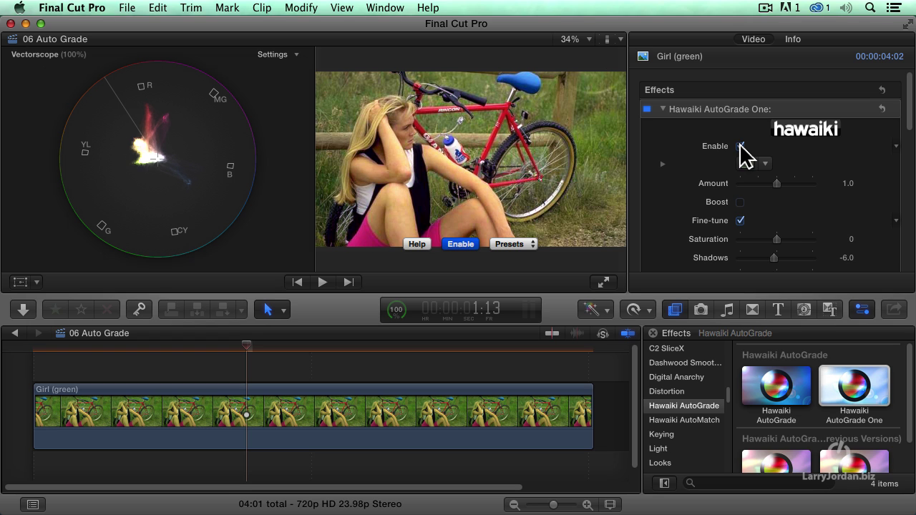
pyautogui.click(740, 147)
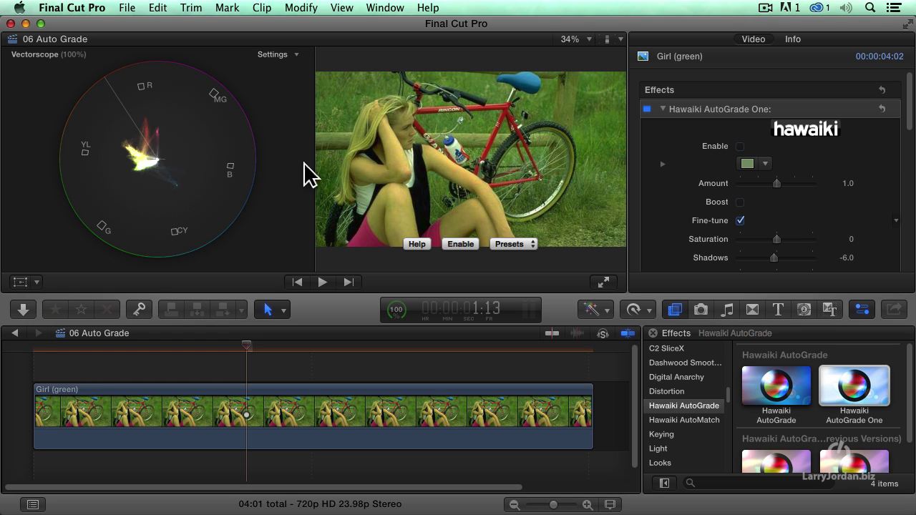
pyautogui.click(741, 147)
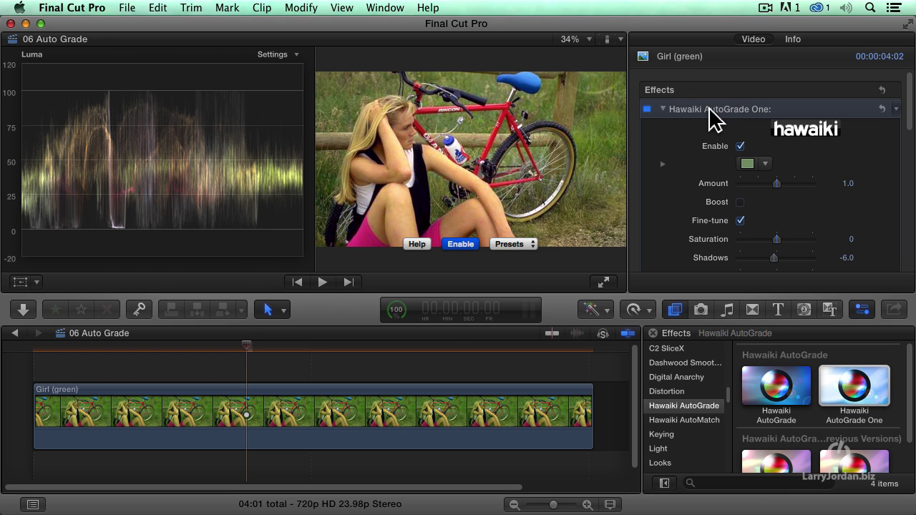
# Delete AutoGrade One, apply Hawaiki AutoGrade to the Girl (green) clip, and select the clip
pyautogui.press('Delete')
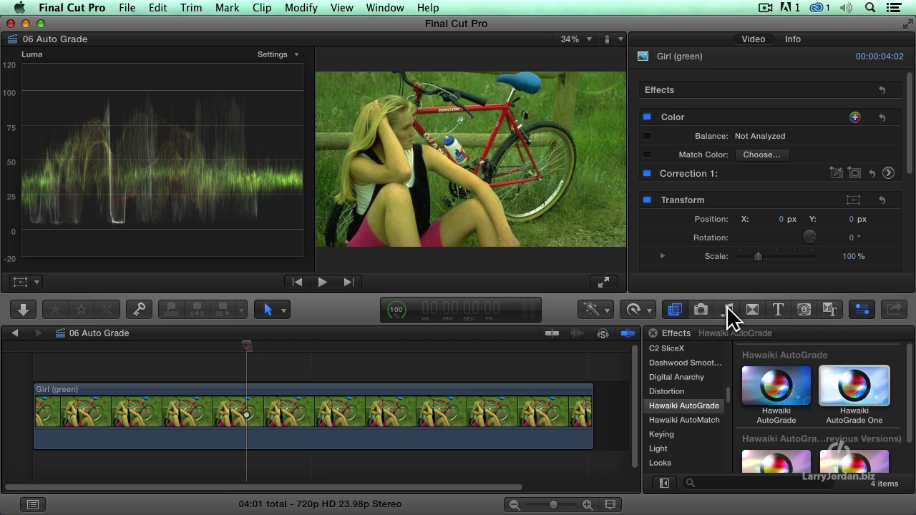
pyautogui.moveTo(787, 394); pyautogui.dragTo(349, 396)
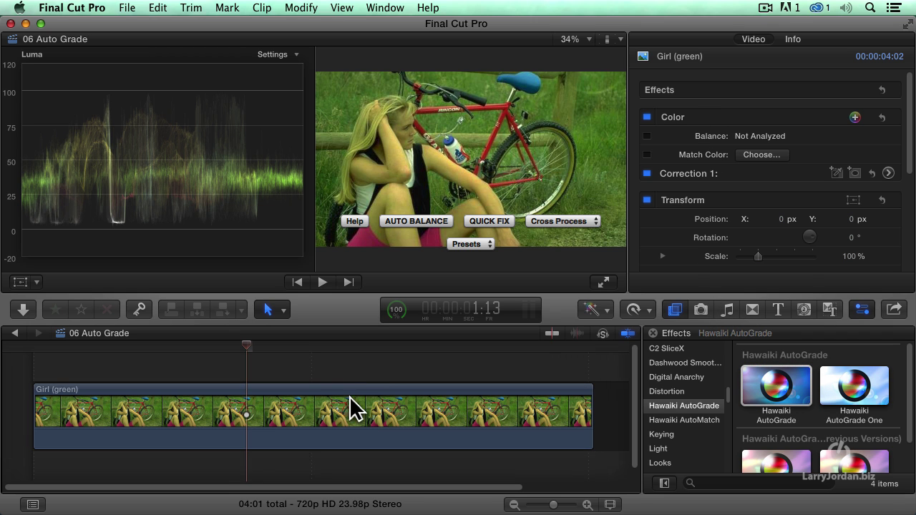
pyautogui.click(480, 425)
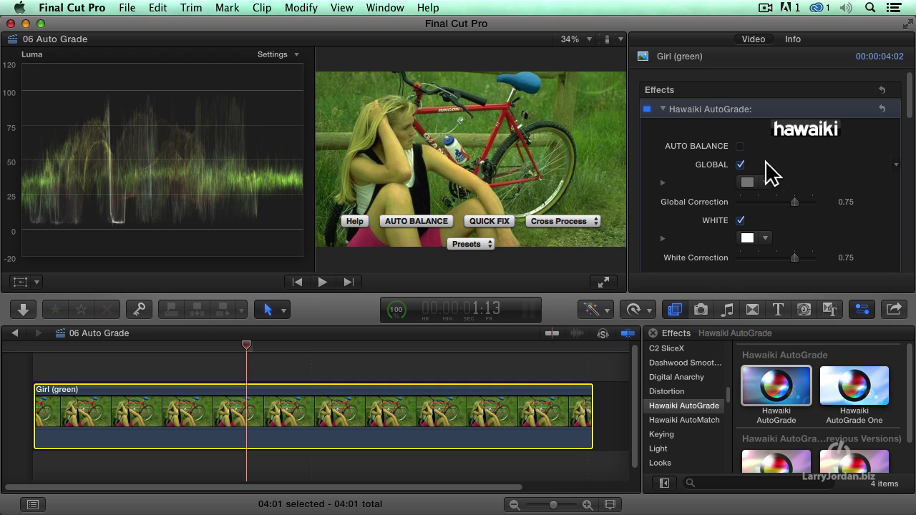
# Set AutoGrade's Global colour to the green grass sampled from the frame and turn on Auto Balance
pyautogui.click(747, 181)
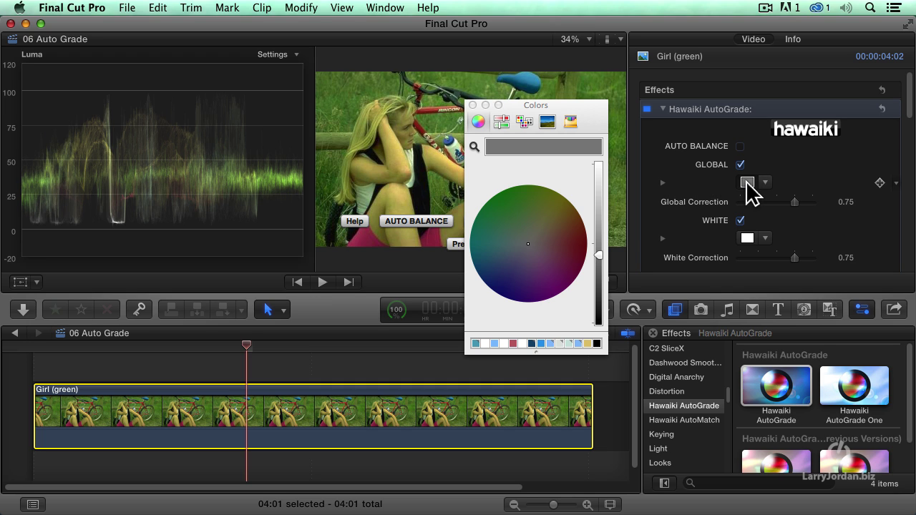
pyautogui.click(474, 147)
pyautogui.click(359, 204)
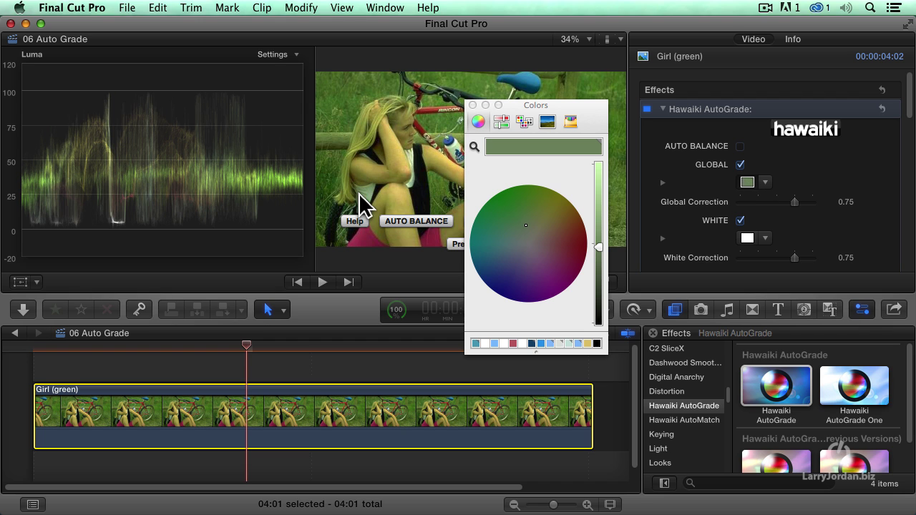
pyautogui.click(472, 105)
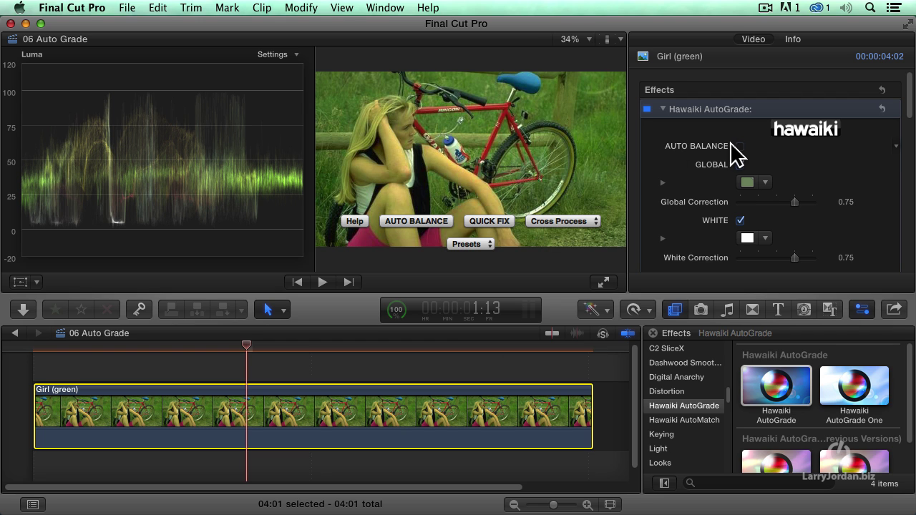
pyautogui.click(740, 147)
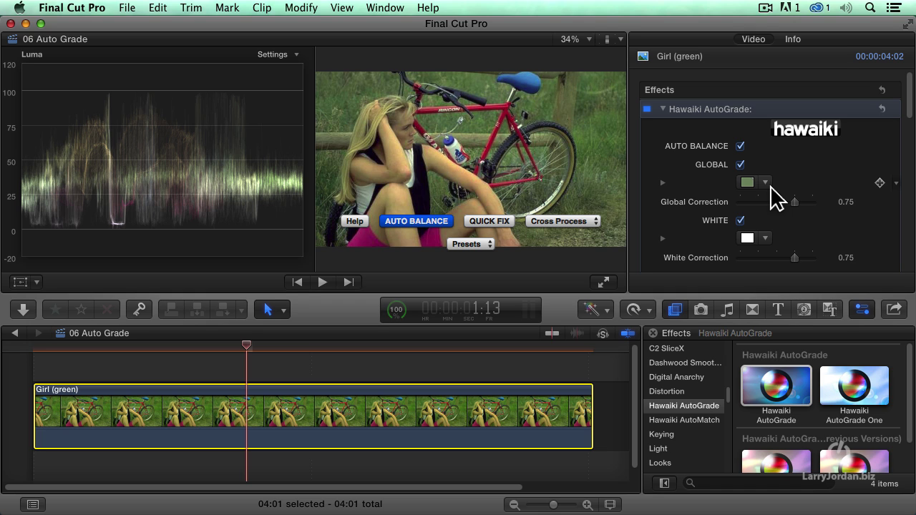
# Uncheck White and Auto Balance in Hawaiki AutoGrade
pyautogui.click(740, 221)
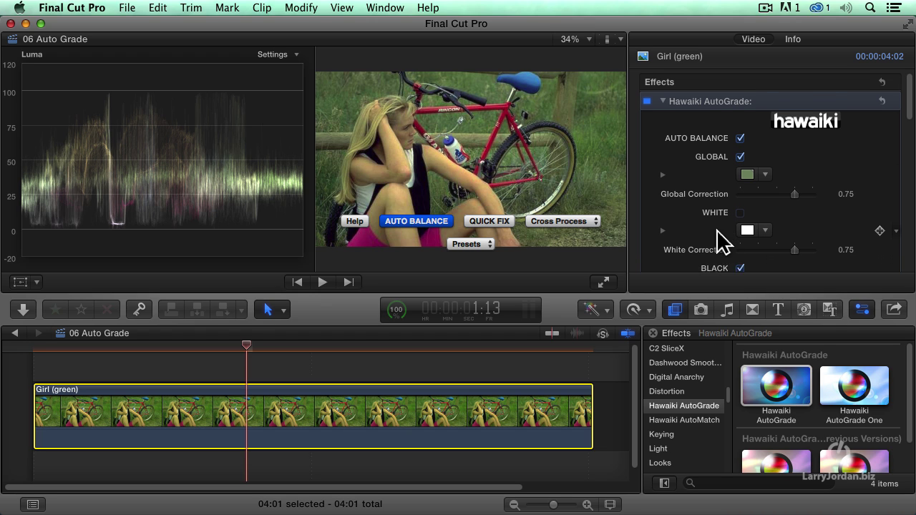
pyautogui.scroll(-1, 730, 251)
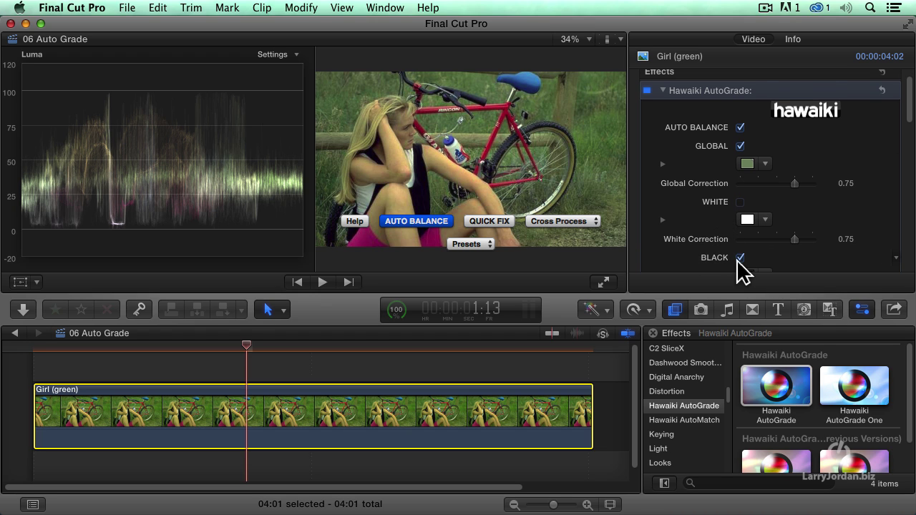
pyautogui.click(740, 128)
# Enable Skin using a tone sampled from the girl's arm, then reapply Auto Balance
pyautogui.scroll(-5, 716, 200)
pyautogui.scroll(-4, 714, 201)
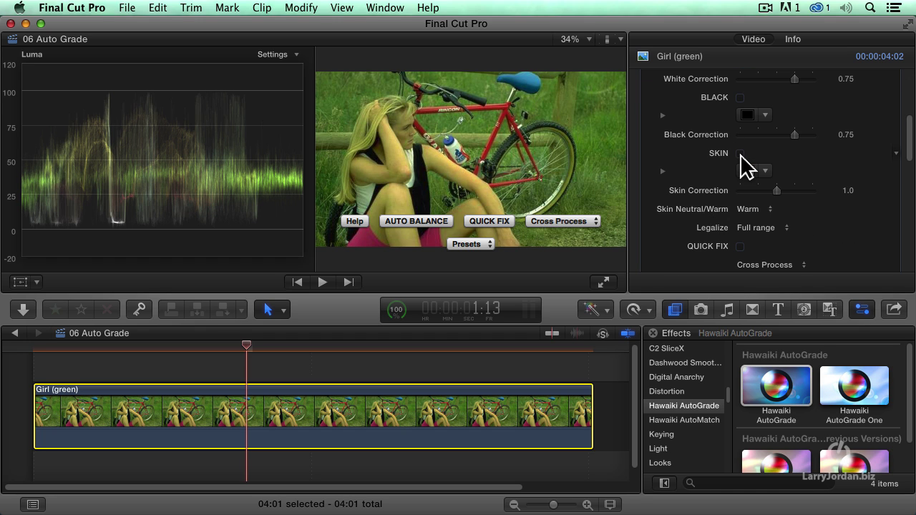
pyautogui.click(740, 153)
pyautogui.click(747, 171)
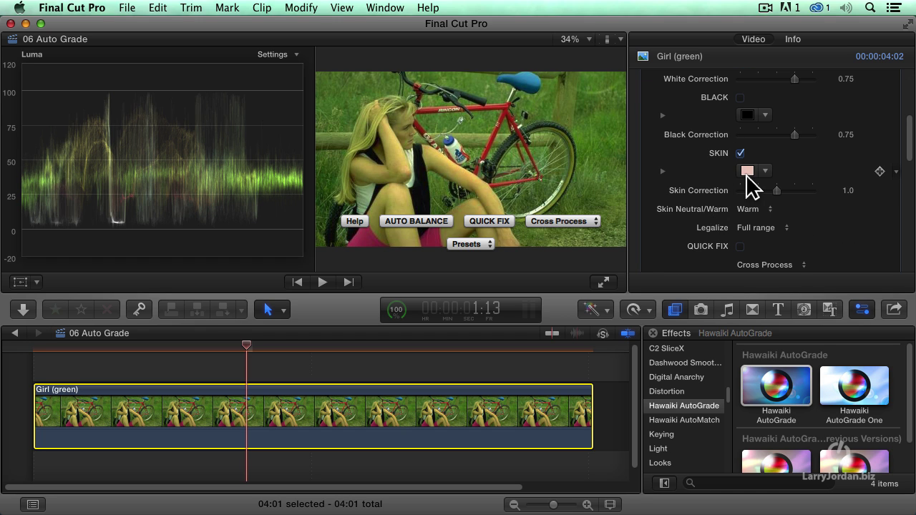
pyautogui.click(474, 147)
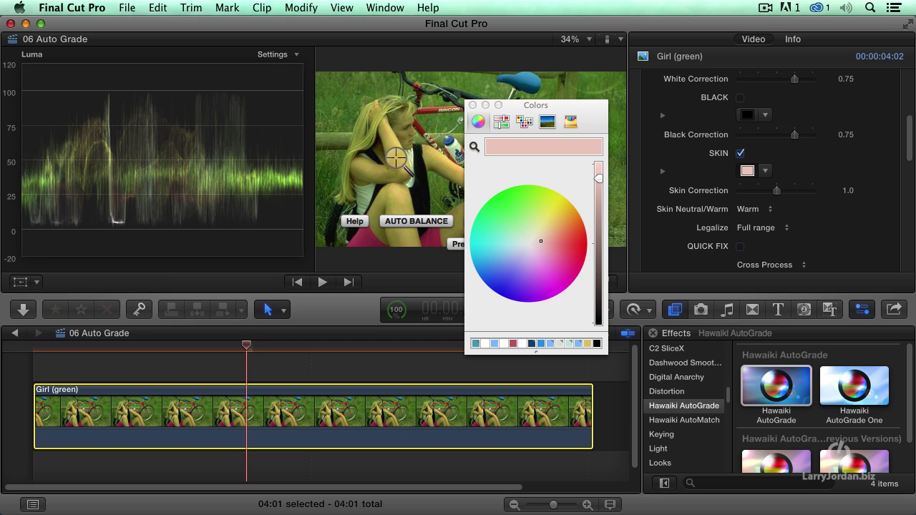
pyautogui.click(396, 159)
pyautogui.click(472, 106)
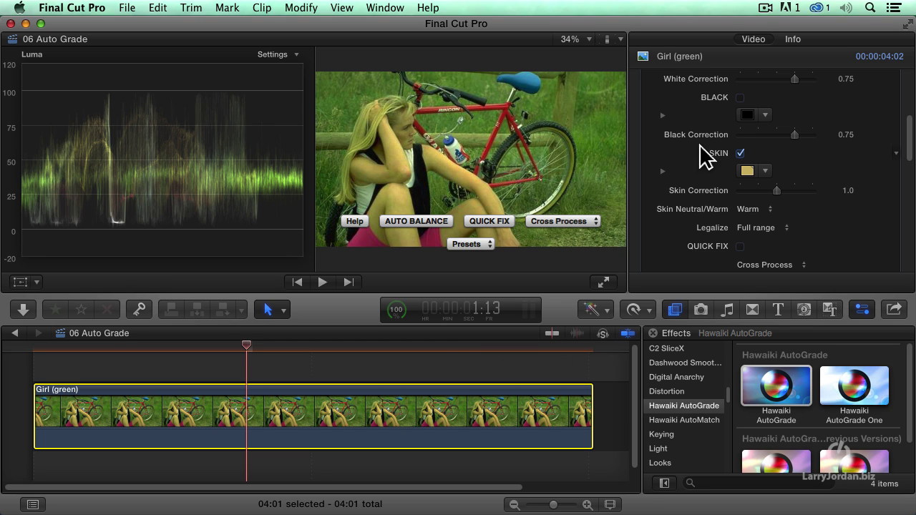
pyautogui.scroll(5, 705, 154)
pyautogui.click(740, 146)
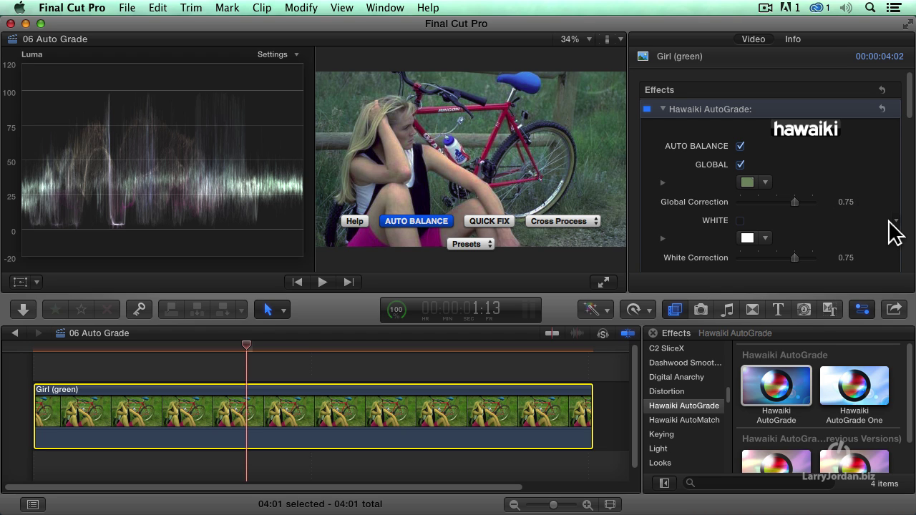
# Set Hawaiki AutoGrade's Legalize option to Legal range
pyautogui.scroll(-5, 894, 236)
pyautogui.scroll(-1, 894, 233)
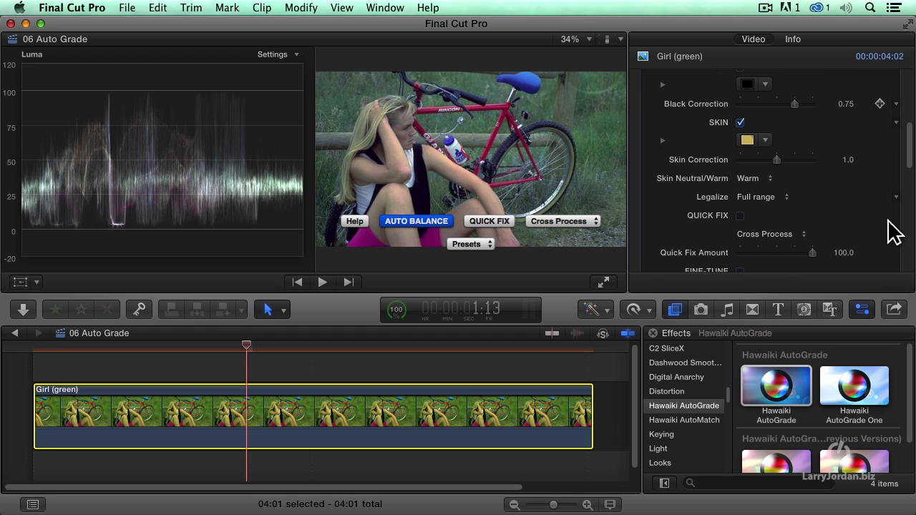
pyautogui.click(765, 197)
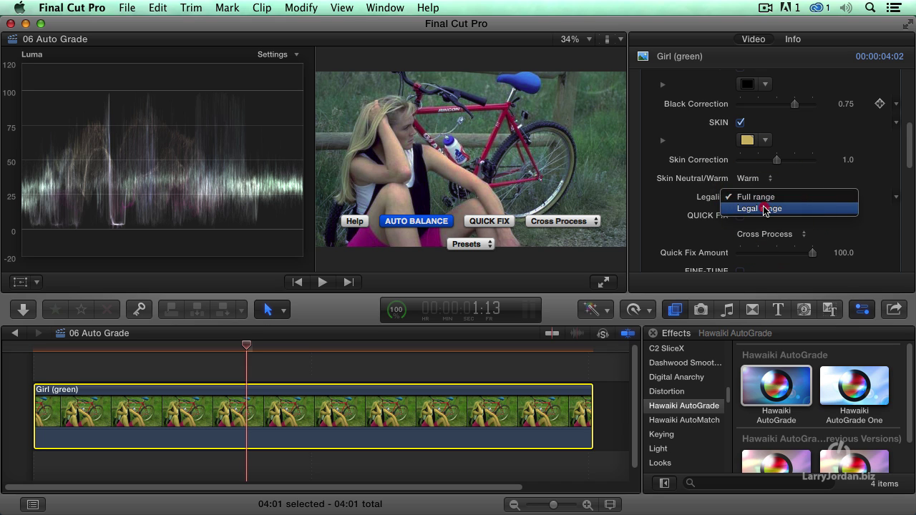
pyautogui.click(771, 207)
# Enable Fine-tune and look through its Exposure, Contrast and colour sliders
pyautogui.scroll(-5, 697, 237)
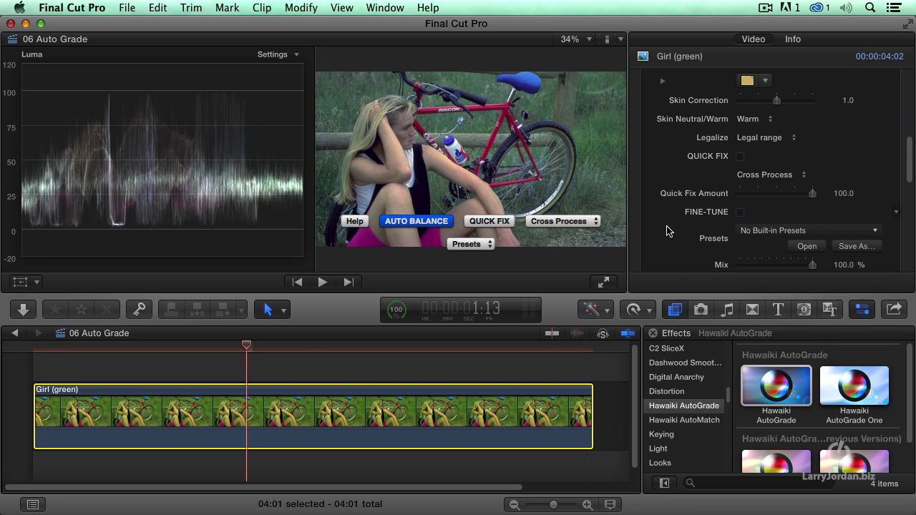
pyautogui.click(740, 197)
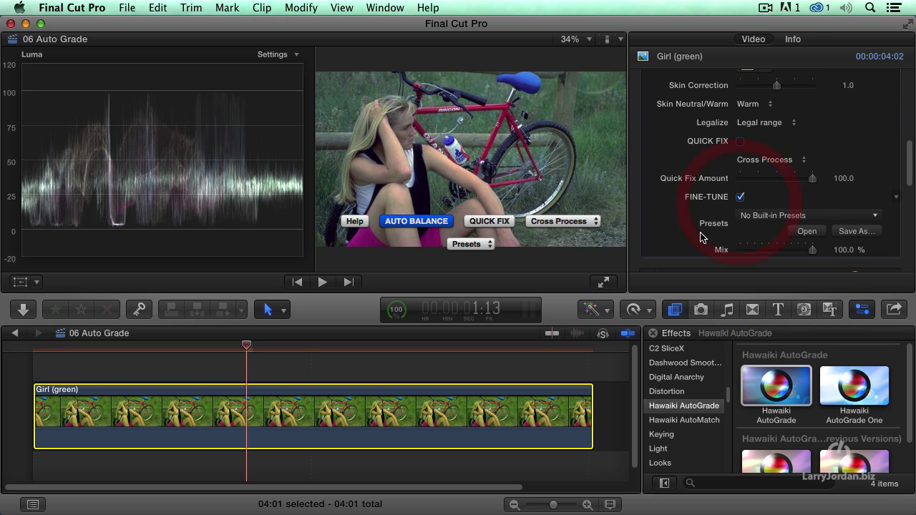
pyautogui.scroll(-8, 694, 234)
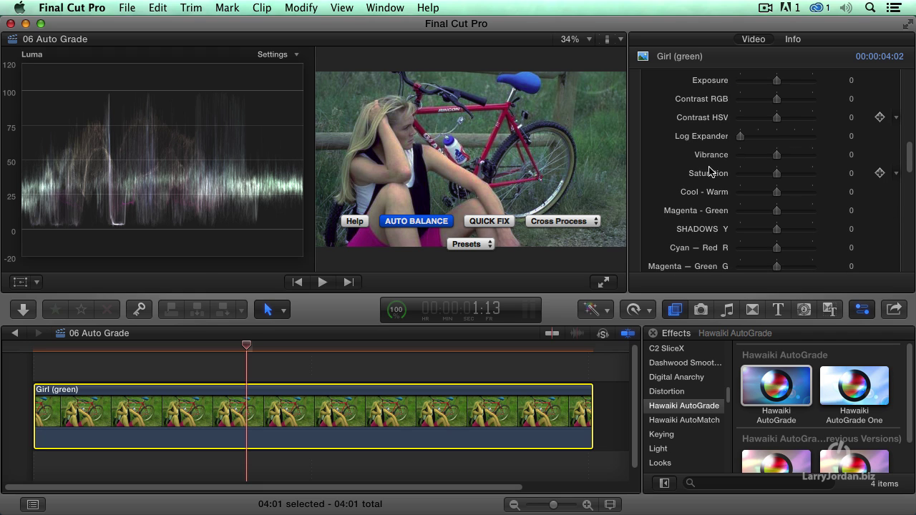
pyautogui.scroll(3, 680, 168)
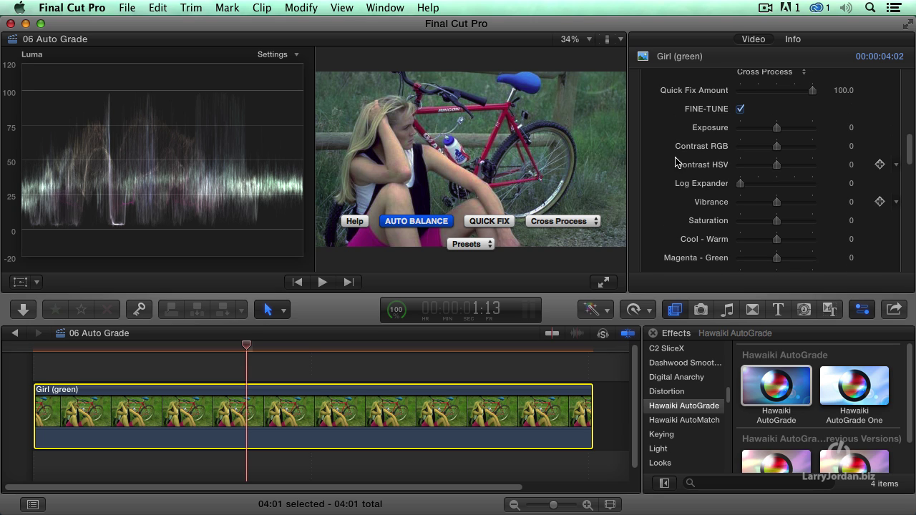
pyautogui.scroll(-5, 678, 164)
pyautogui.scroll(-10, 676, 162)
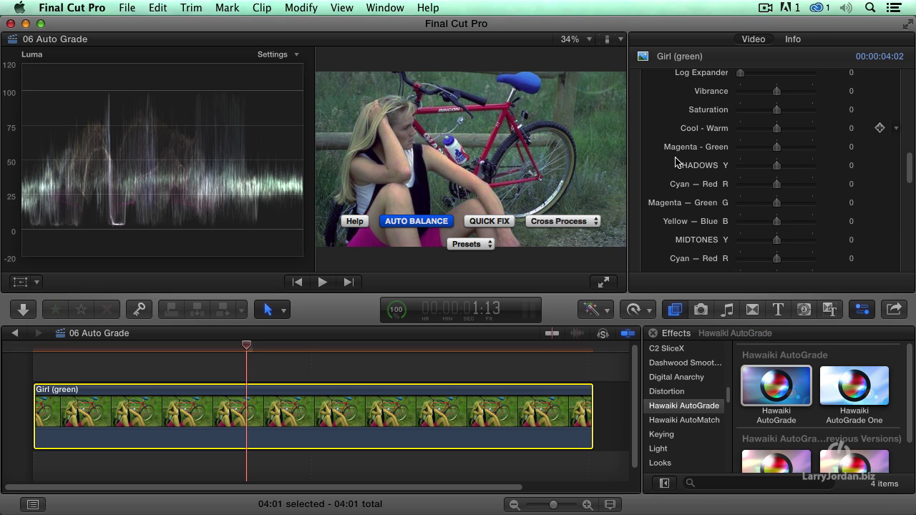
pyautogui.scroll(-1, 676, 163)
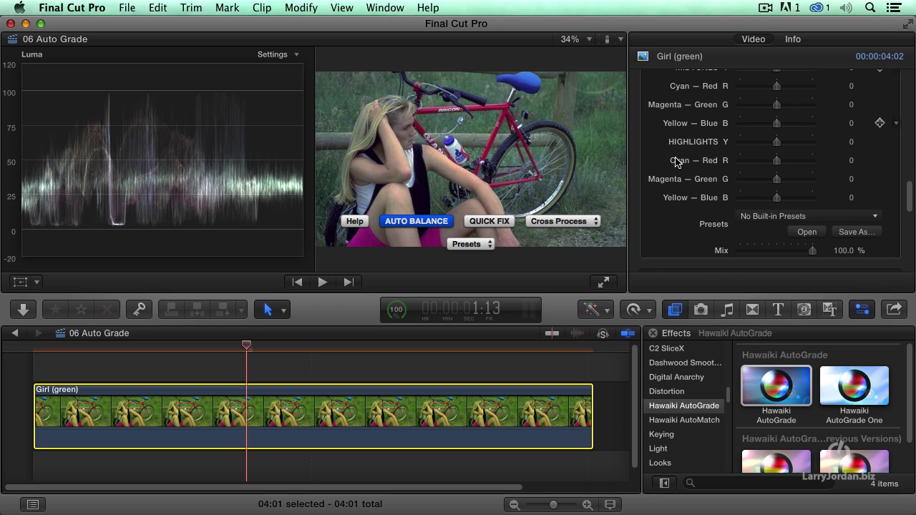